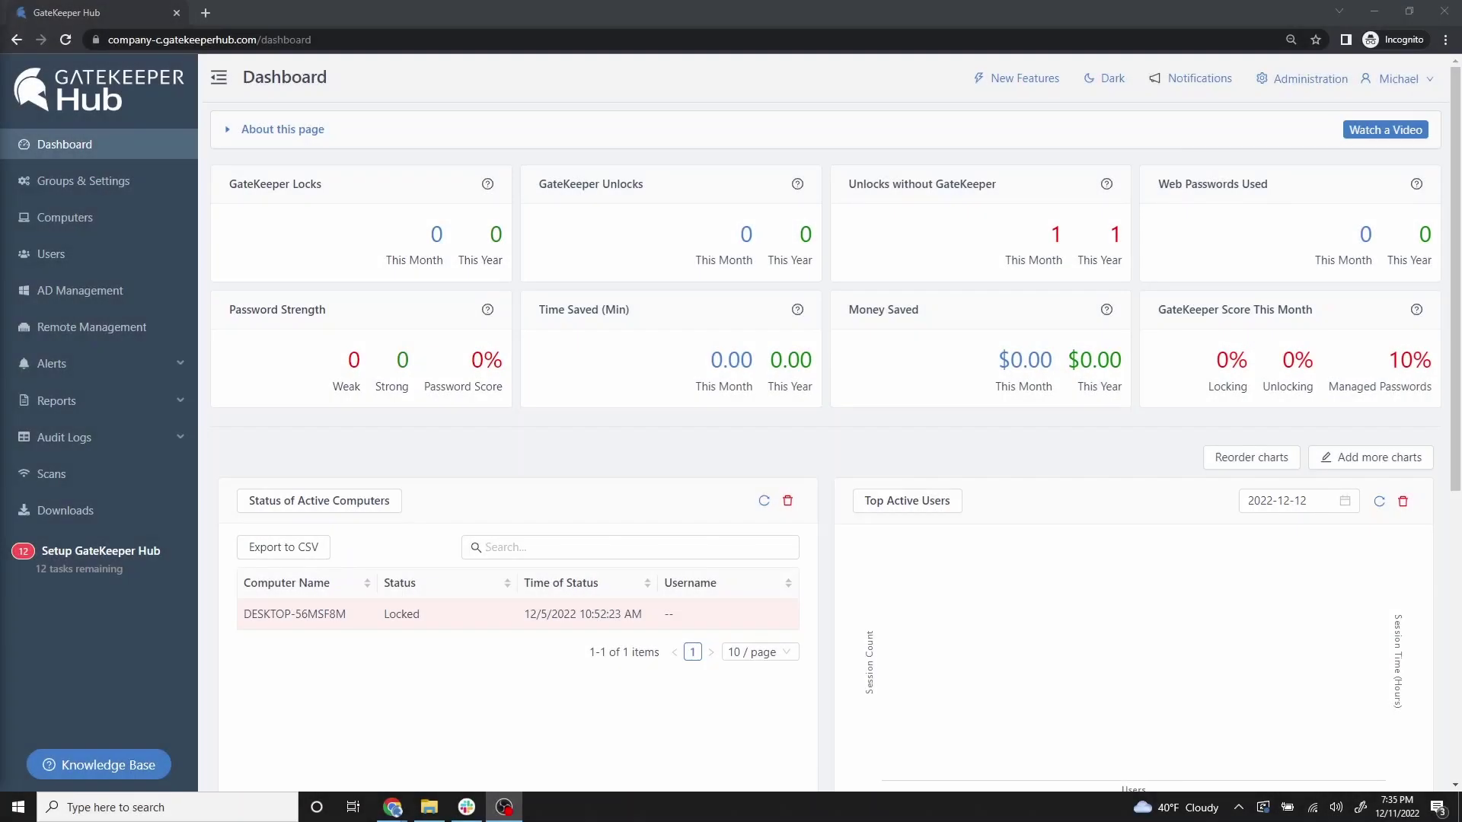
# Show the Manage Computers options for the Production Floor Machines group
pyautogui.click(137, 181)
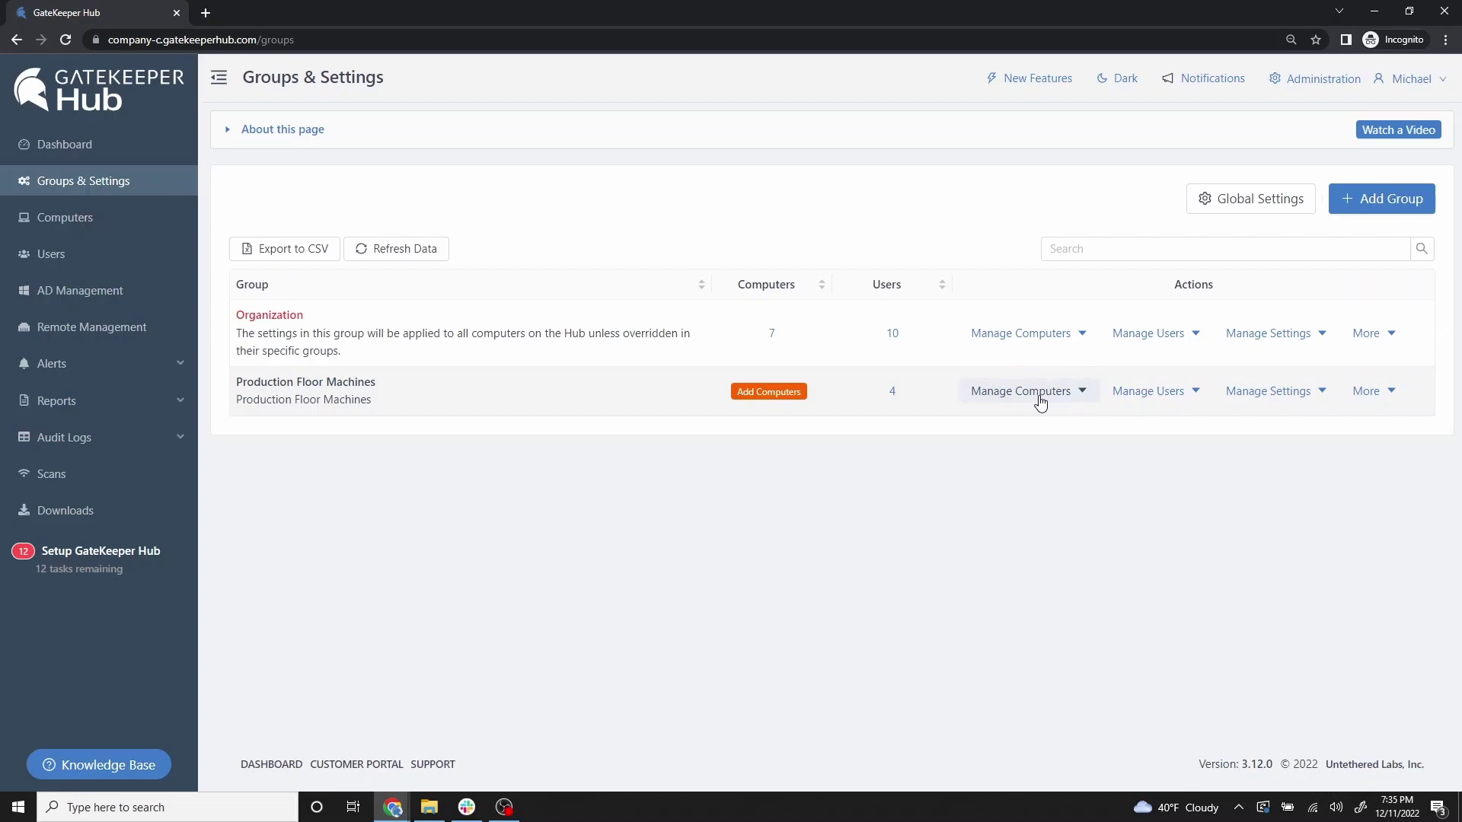
pyautogui.click(1041, 403)
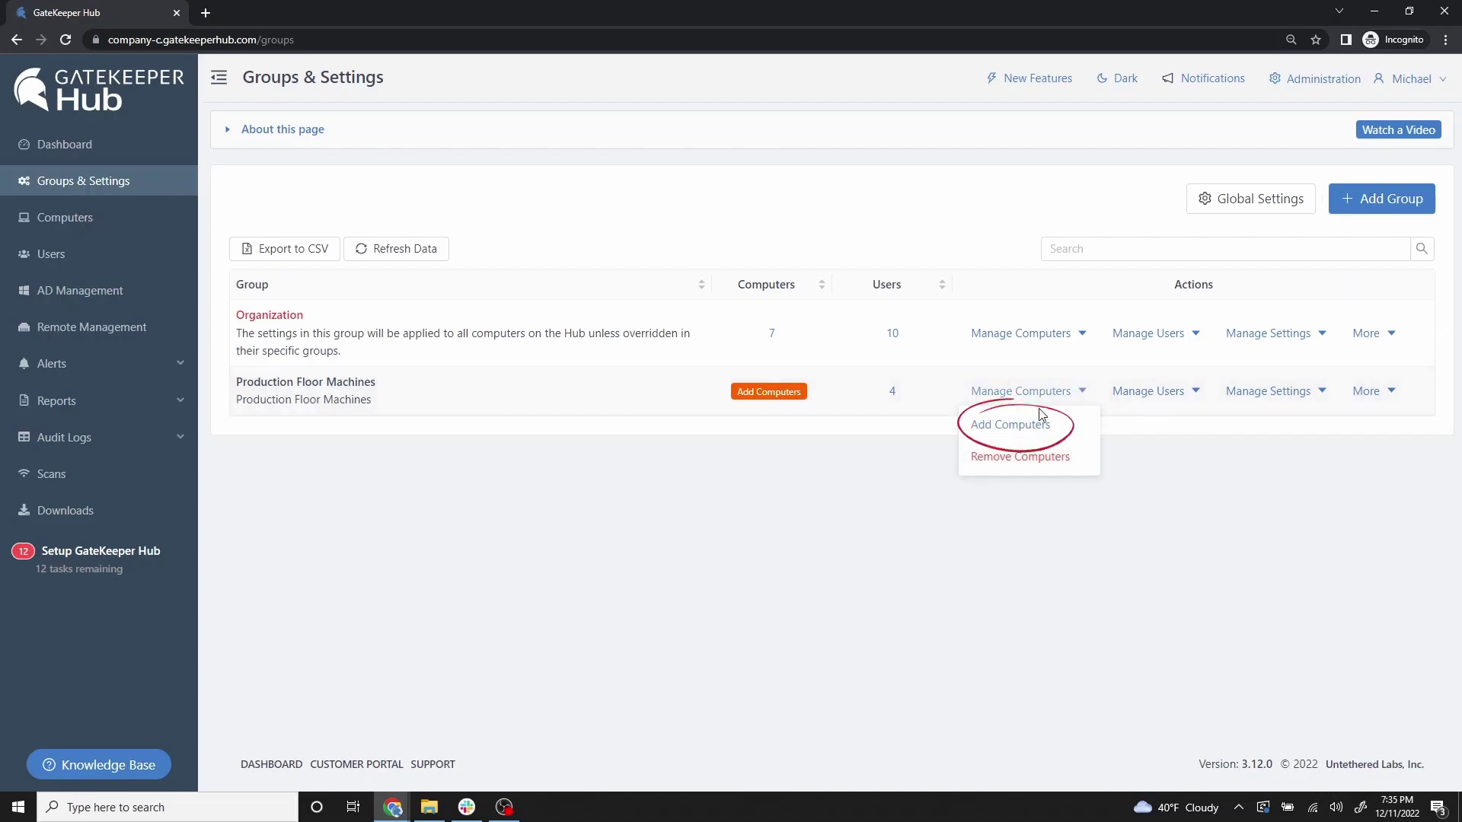
# Add DRILLING-STATION, PRODUCTION-FLOOR and SHIPPING-PC to the group via Add Computers
pyautogui.click(1059, 432)
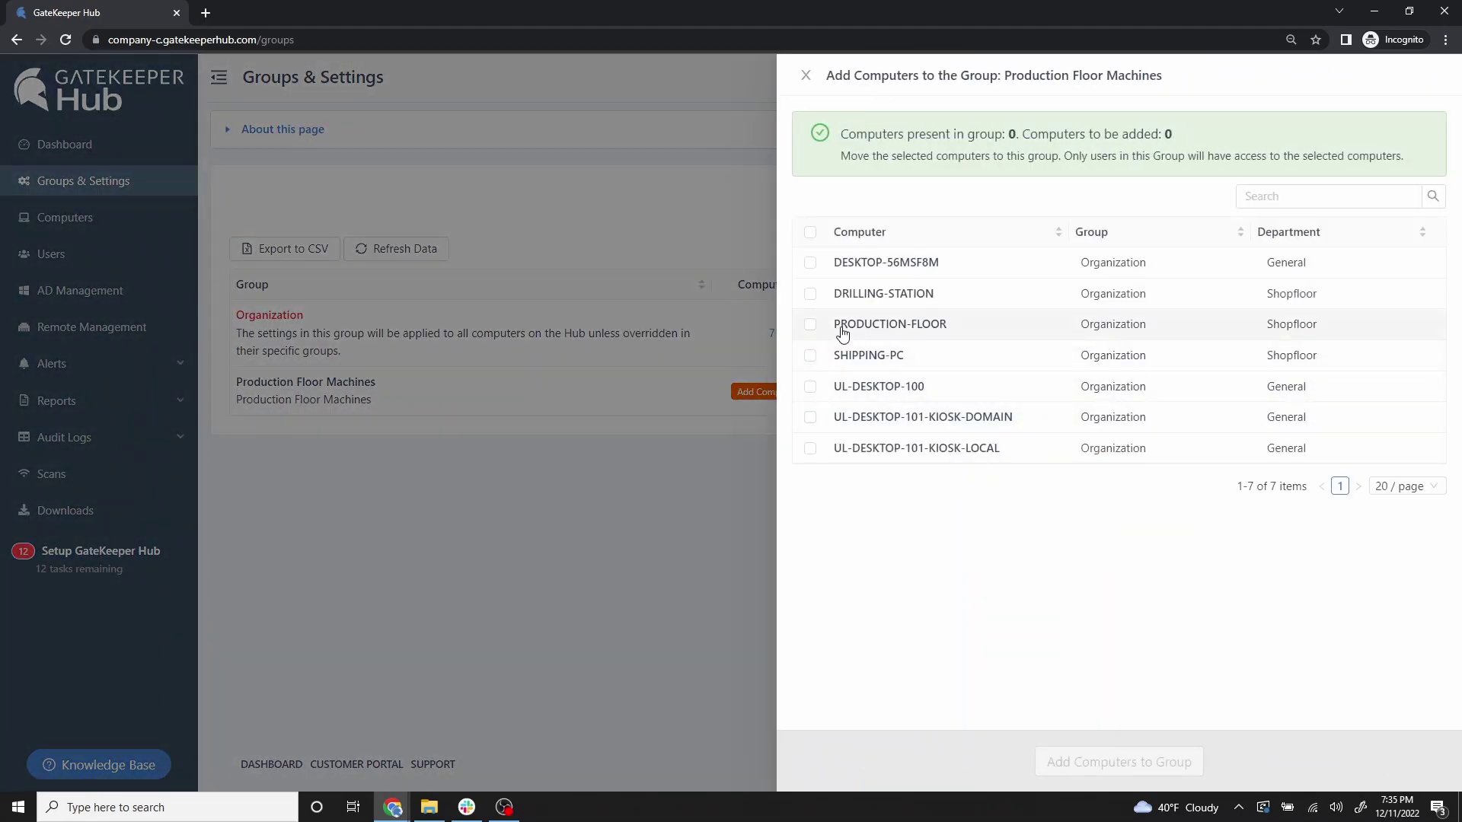
pyautogui.click(810, 294)
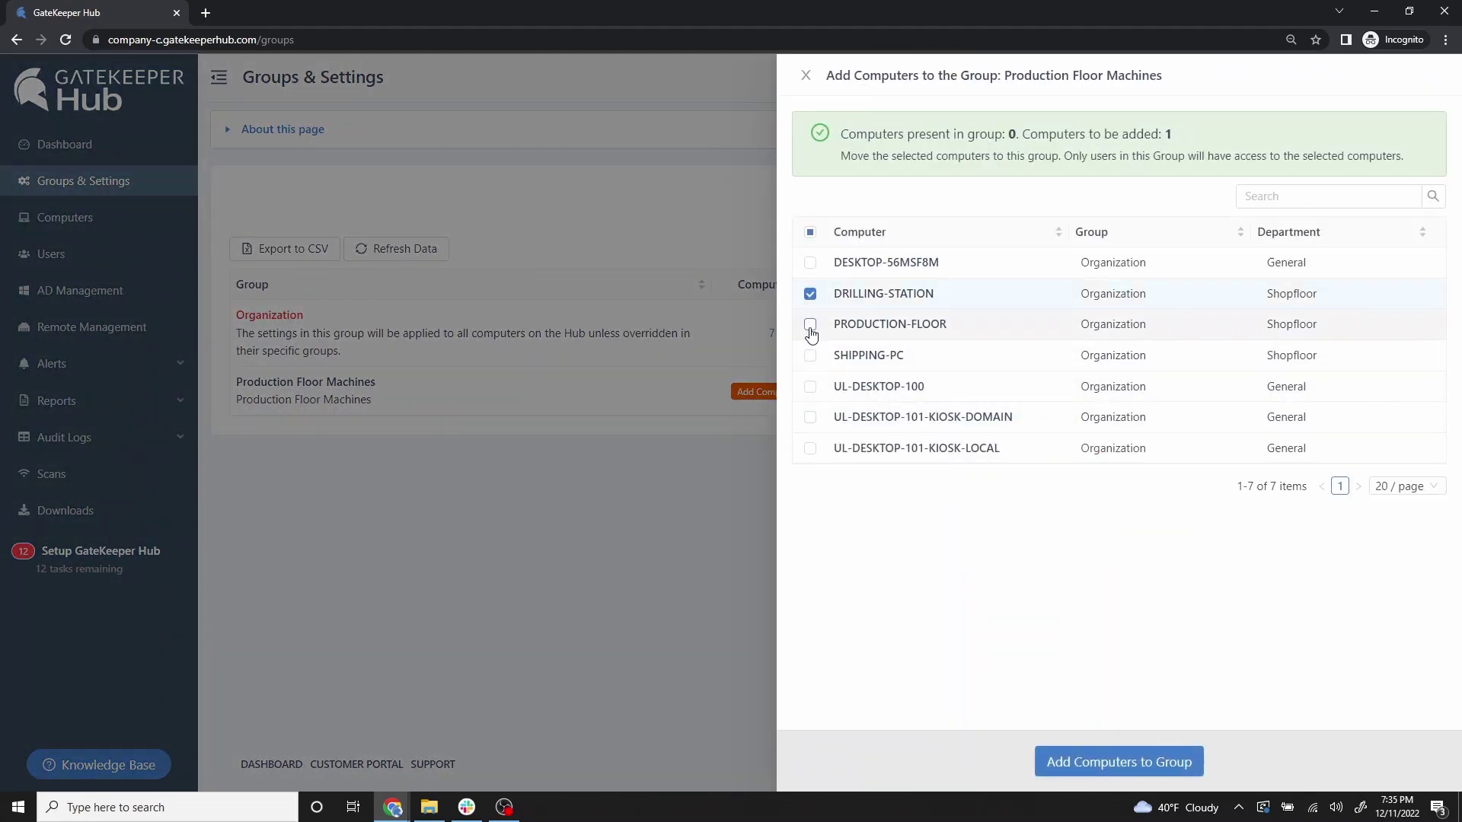
pyautogui.click(810, 324)
pyautogui.click(810, 355)
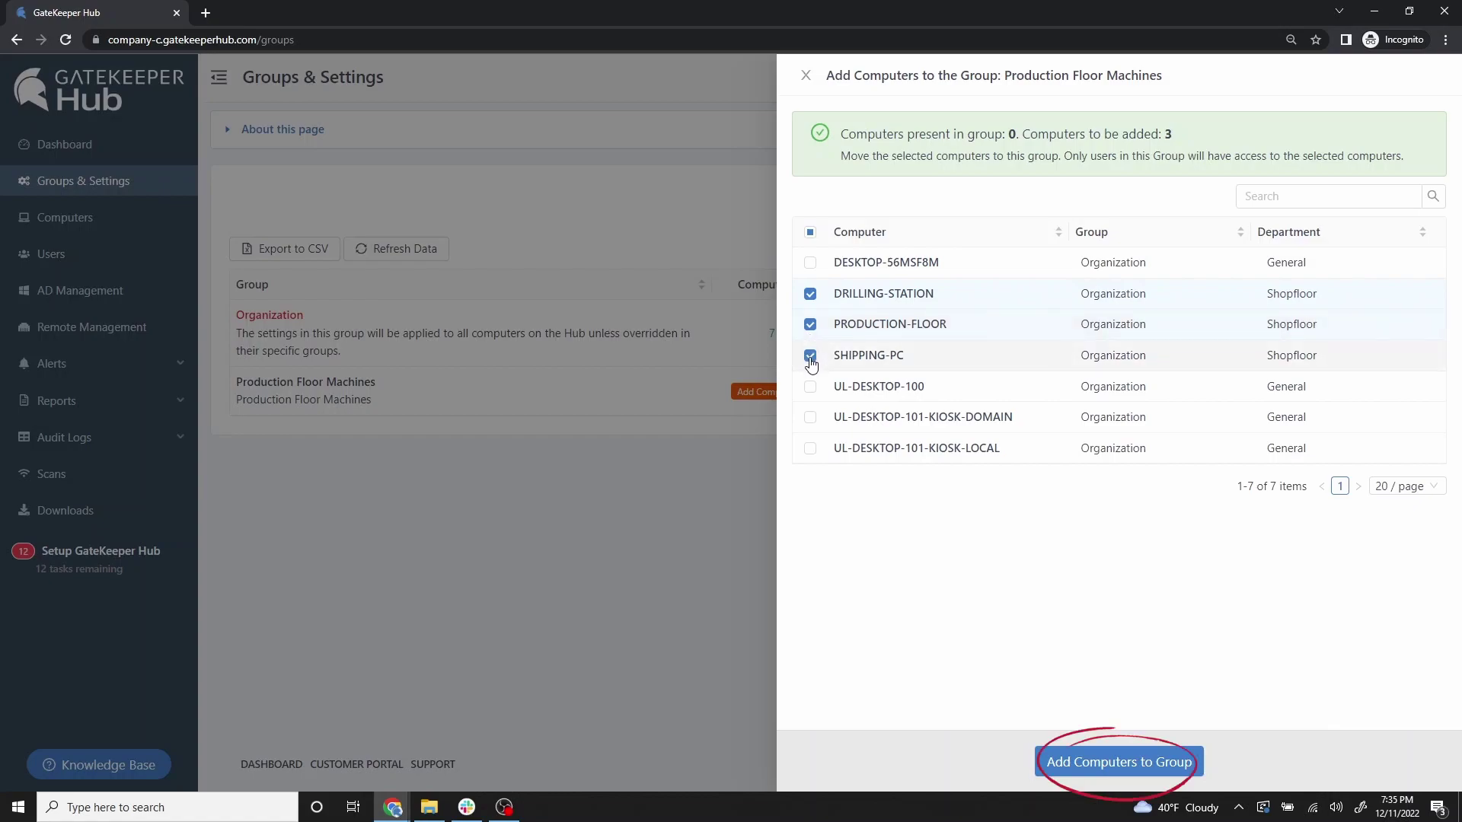
pyautogui.click(1187, 768)
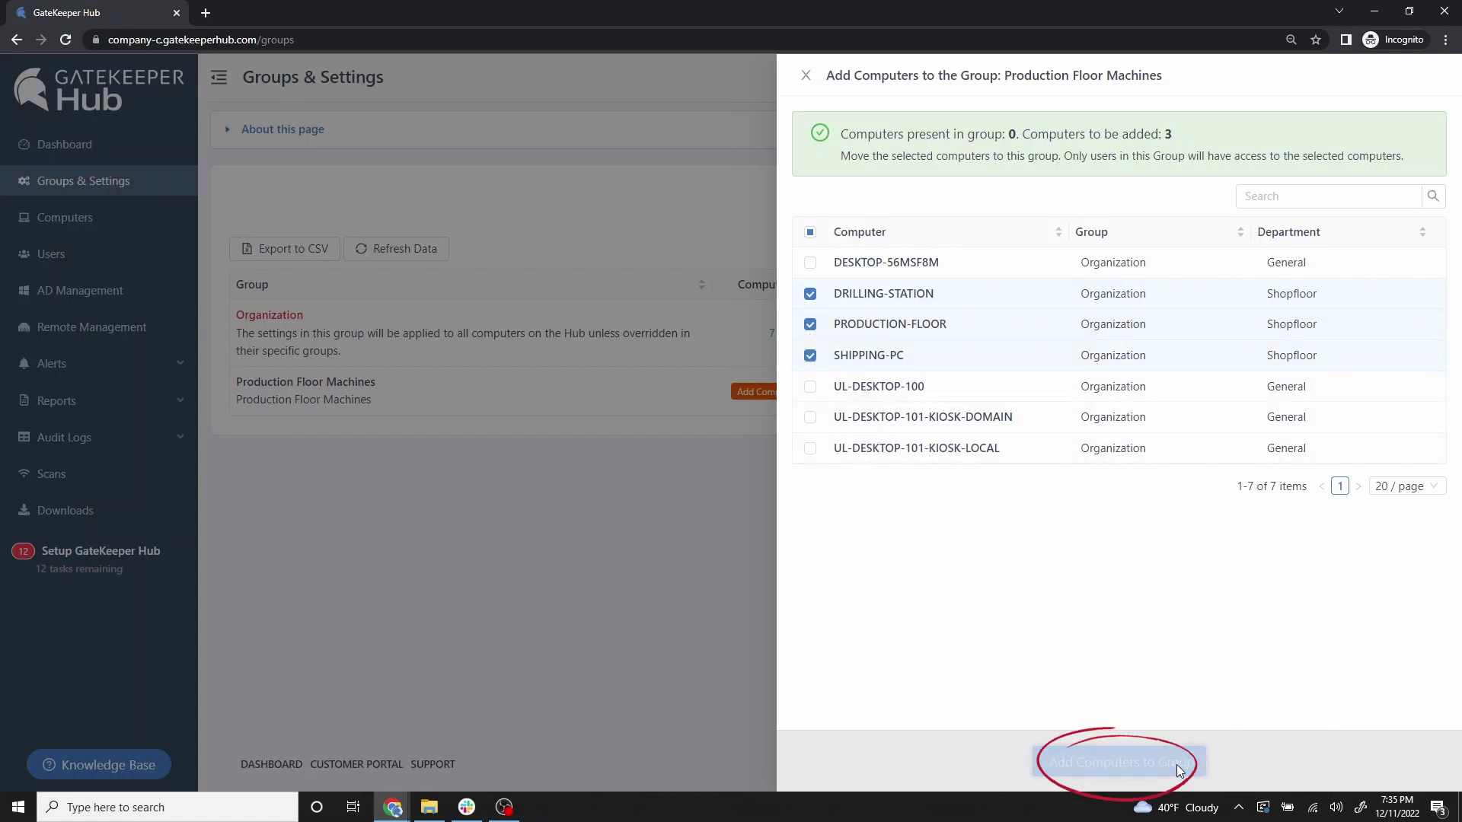